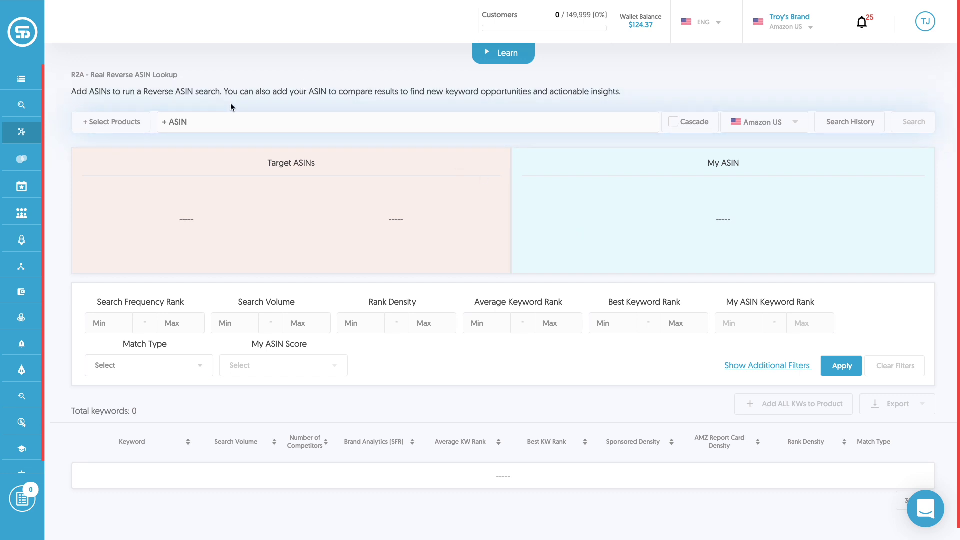
# Search suggested products for the keyword 'hyaluronic acid serum'.
pyautogui.click(133, 125)
pyautogui.click(169, 116)
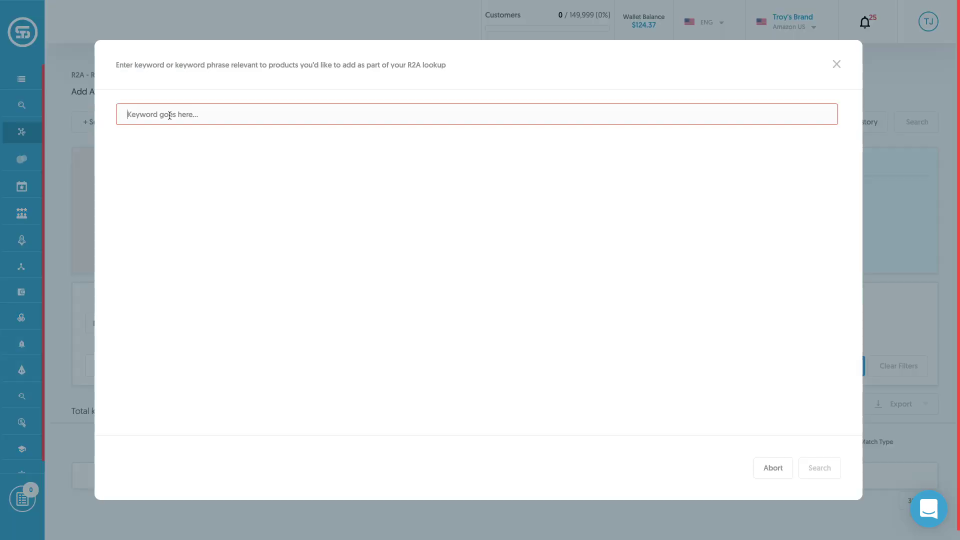
pyautogui.write('hya')
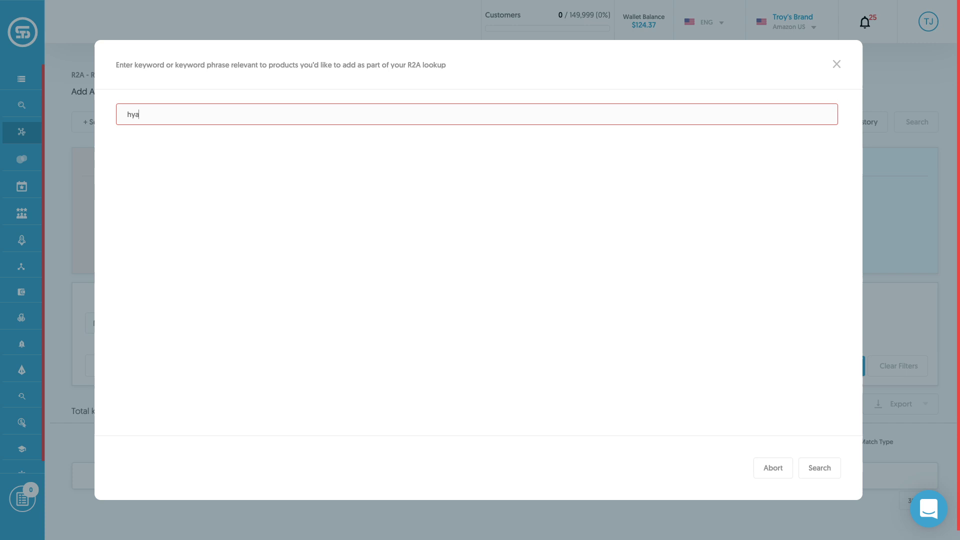
pyautogui.write('luronic acid ')
pyautogui.write('serum')
pyautogui.click(826, 475)
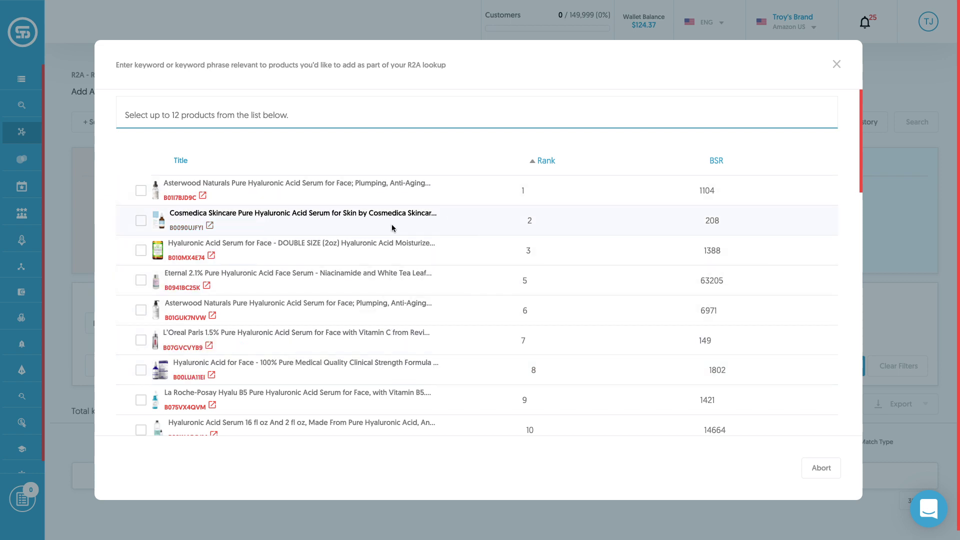
# Select the top suggested serums, including both Asterwood serums and Eternal 2.1%, as target ASINs.
pyautogui.click(142, 191)
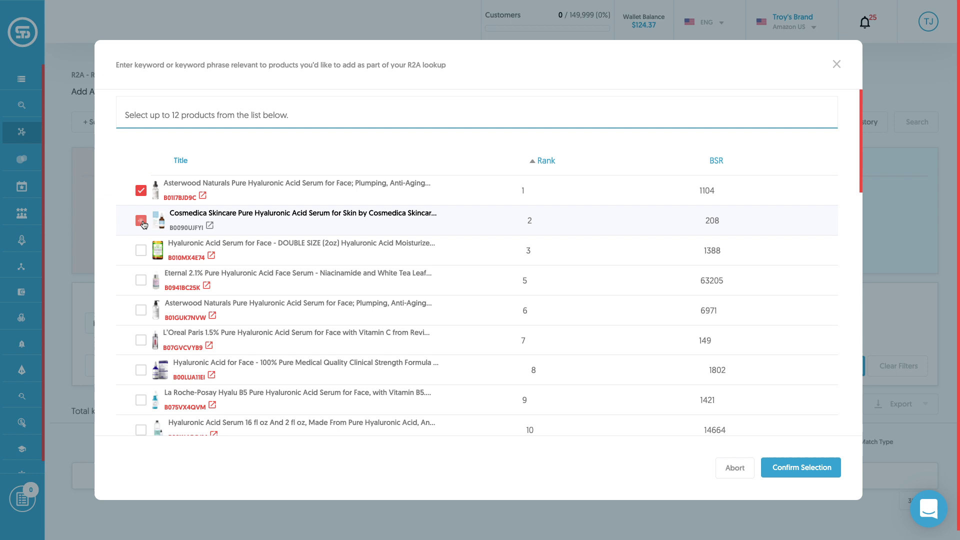
pyautogui.click(141, 251)
pyautogui.click(142, 280)
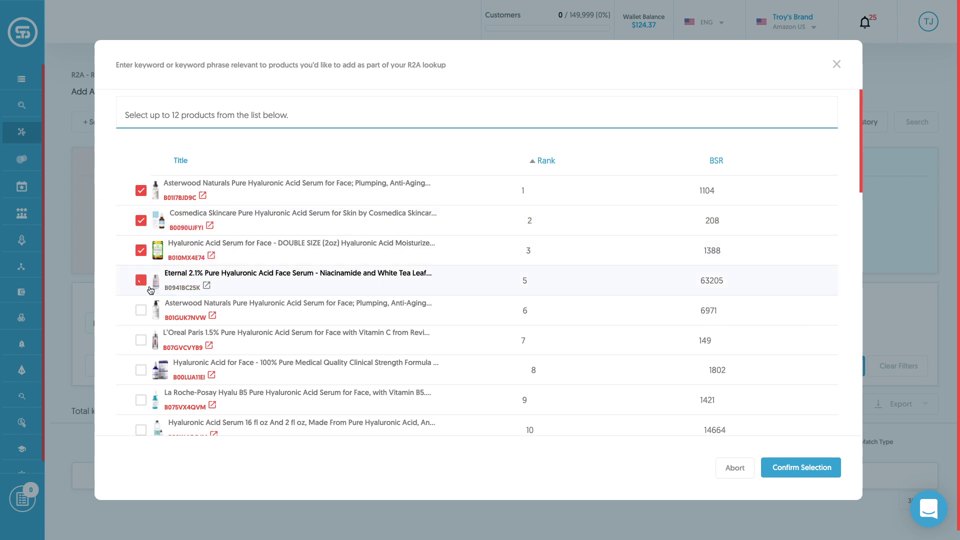
pyautogui.click(141, 311)
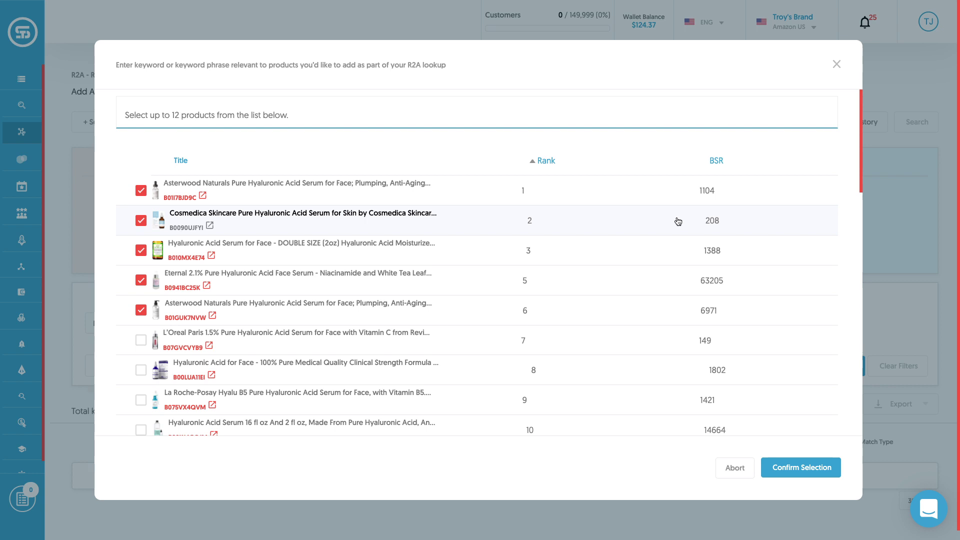
pyautogui.click(802, 468)
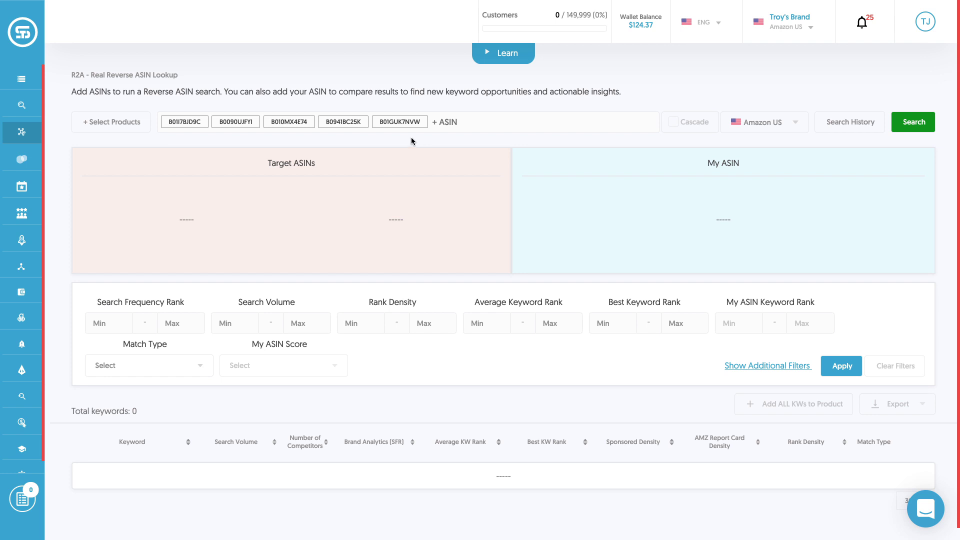
# Run the R2A search on the five target serums to get 2,719 keywords.
pyautogui.moveTo(398, 121)
pyautogui.click(912, 130)
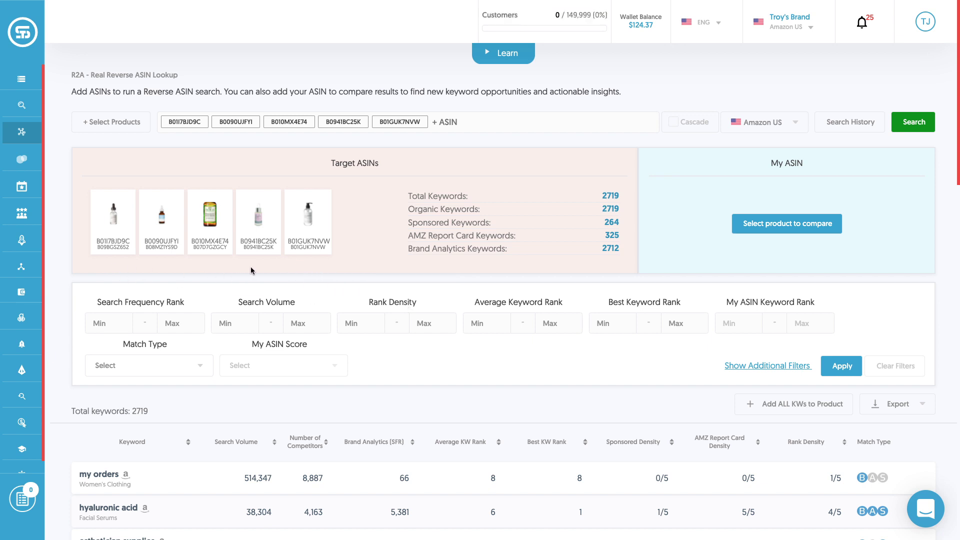
# Apply a minimum rank density of 3, cutting results from 2,719 to 323 keywords.
pyautogui.moveTo(449, 222)
pyautogui.scroll(-2, 440, 360)
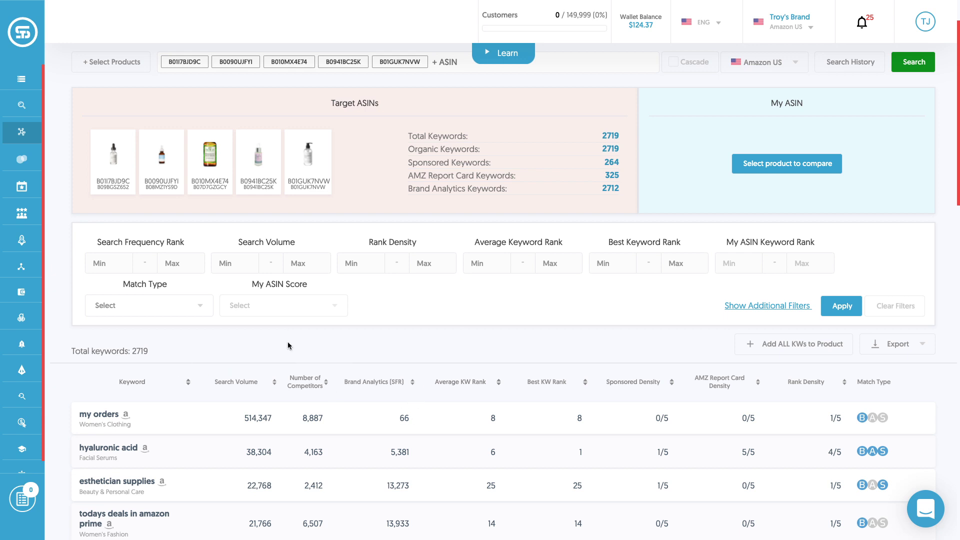
pyautogui.scroll(2, 421, 338)
pyautogui.click(347, 308)
pyautogui.write('3')
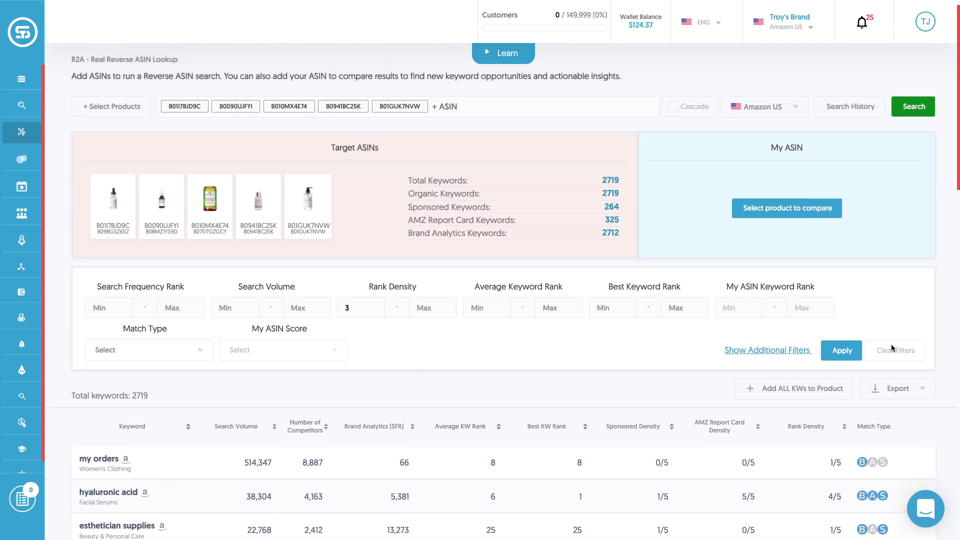
pyautogui.click(853, 353)
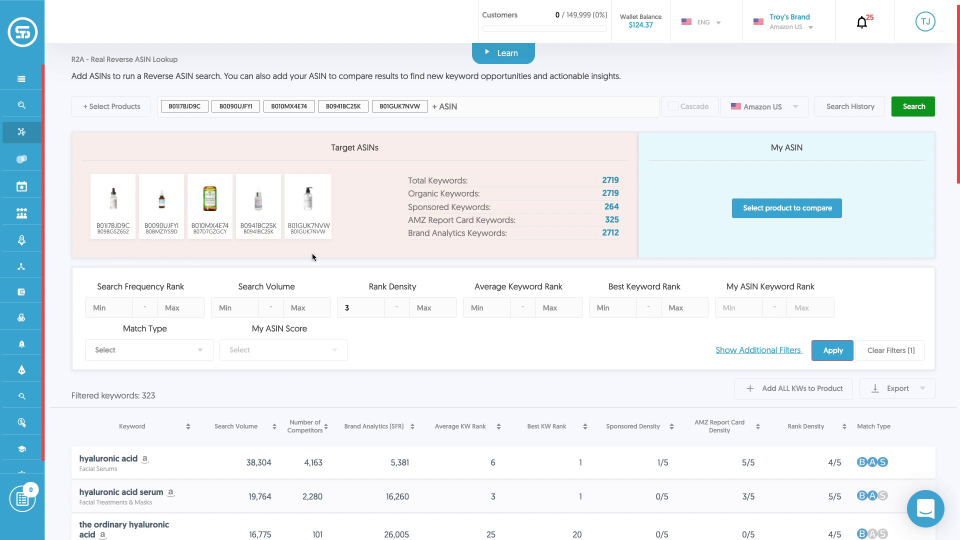
pyautogui.scroll(-2, 350, 310)
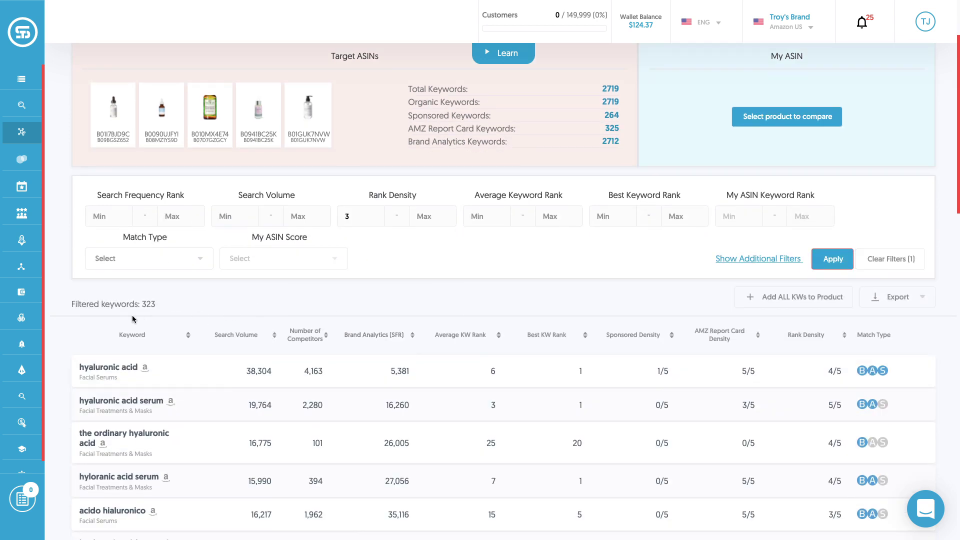
pyautogui.scroll(-1, 315, 290)
pyautogui.scroll(-2, 481, 210)
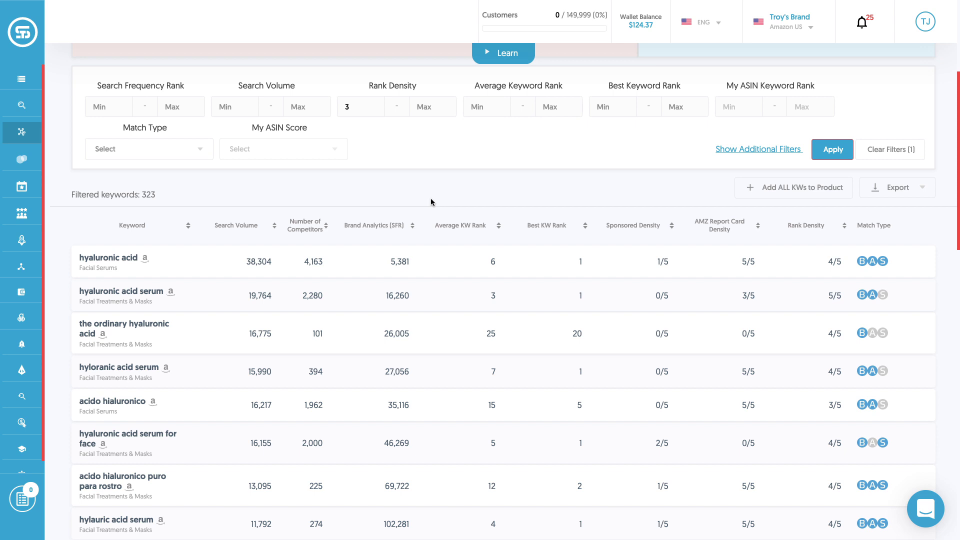
pyautogui.scroll(-1, 426, 185)
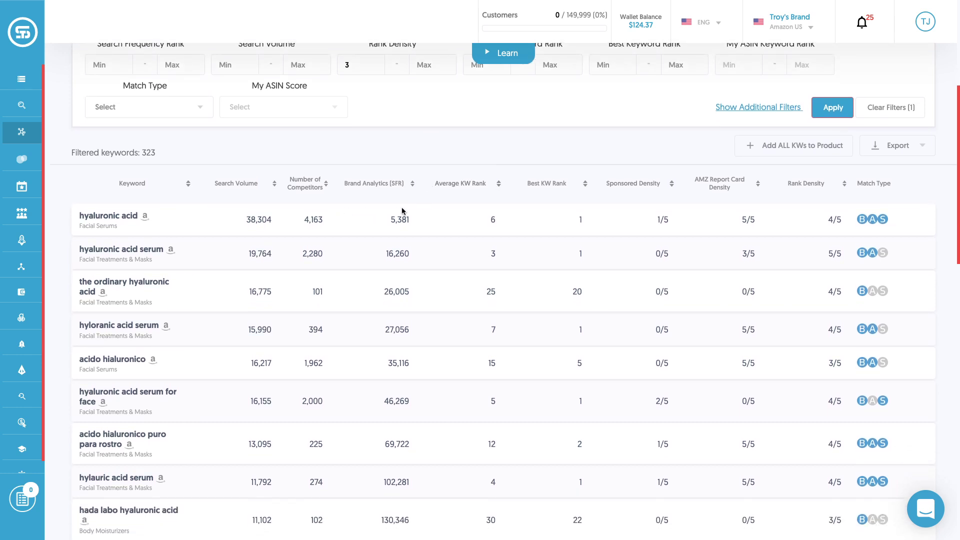
pyautogui.scroll(-1, 403, 207)
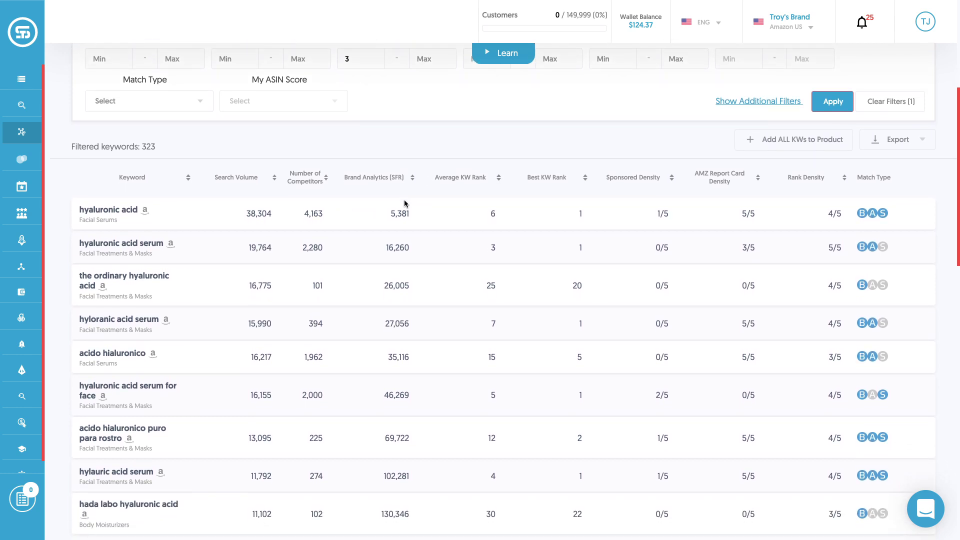
pyautogui.scroll(1, 405, 203)
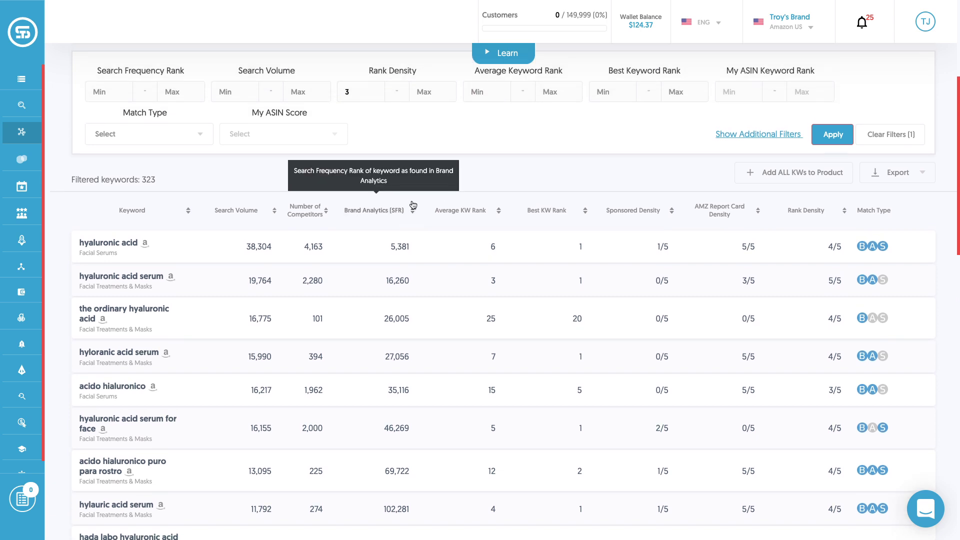
pyautogui.scroll(2, 429, 195)
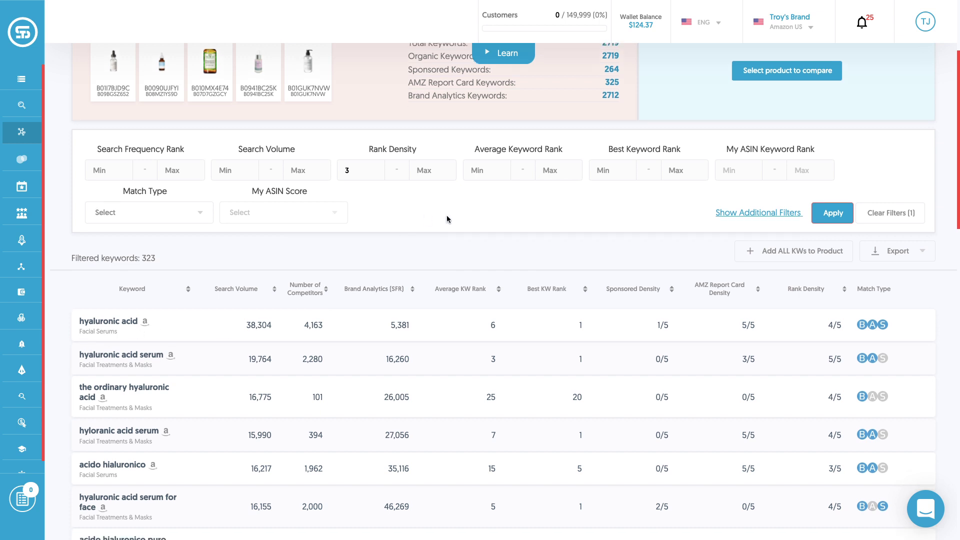
pyautogui.scroll(-3, 447, 215)
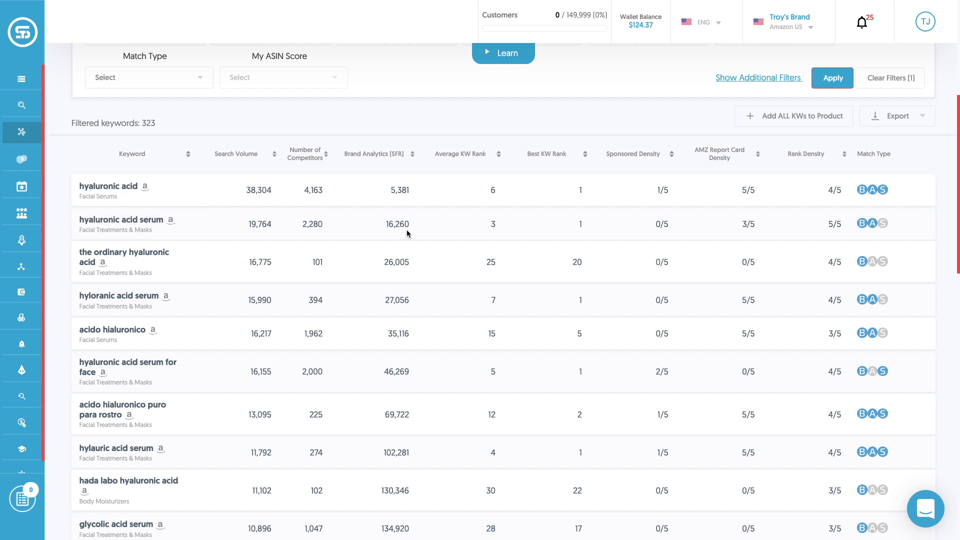
pyautogui.scroll(-1, 412, 260)
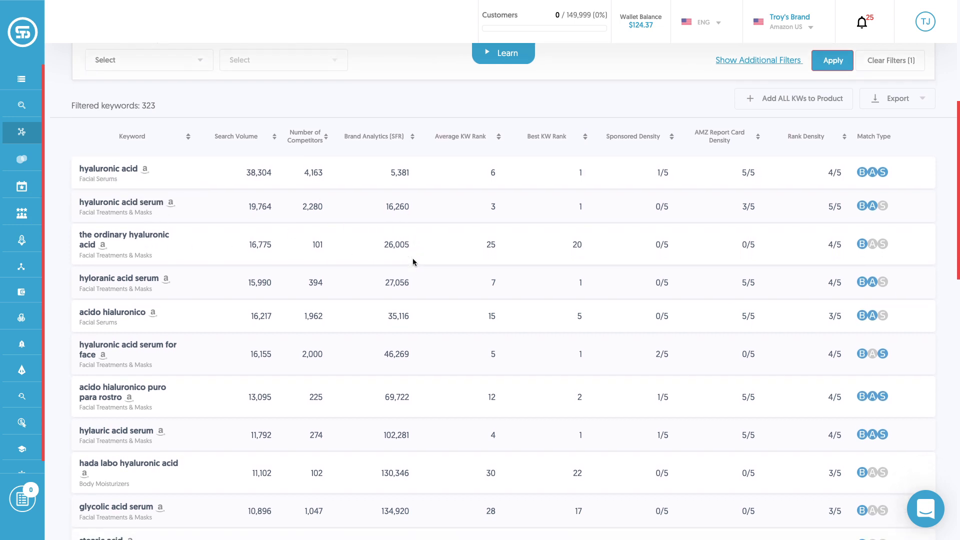
pyautogui.scroll(-2, 413, 261)
pyautogui.scroll(-1, 413, 260)
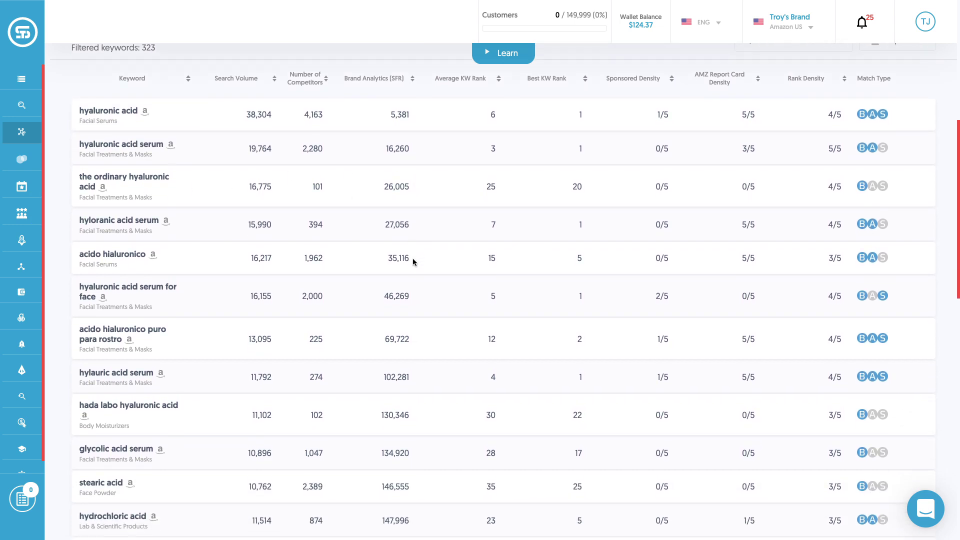
pyautogui.scroll(-2, 413, 261)
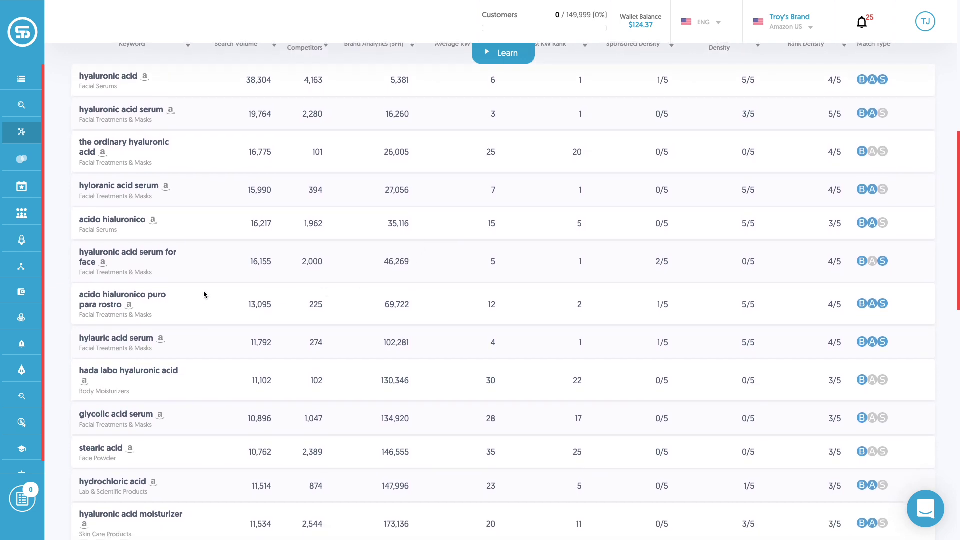
pyautogui.scroll(-2, 338, 292)
pyautogui.scroll(-2, 338, 293)
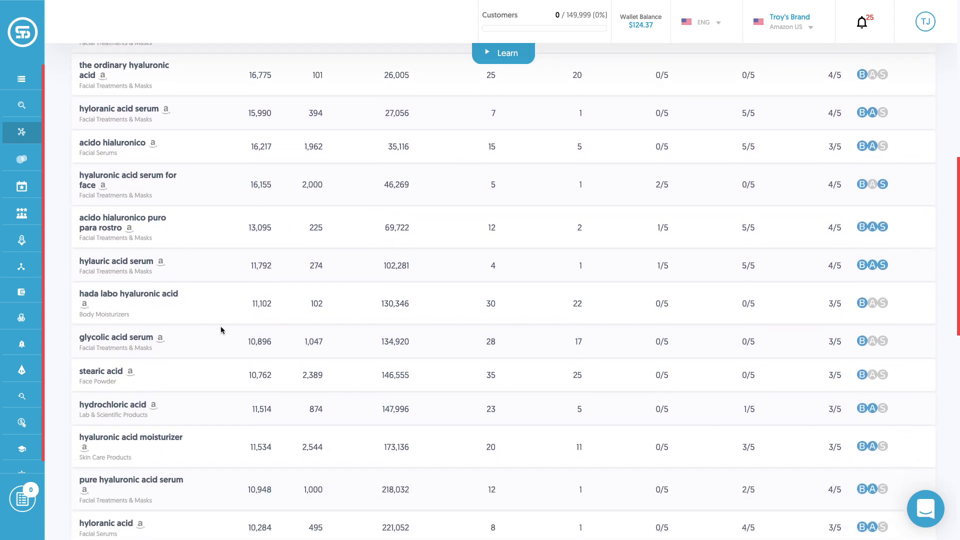
pyautogui.scroll(-2, 146, 325)
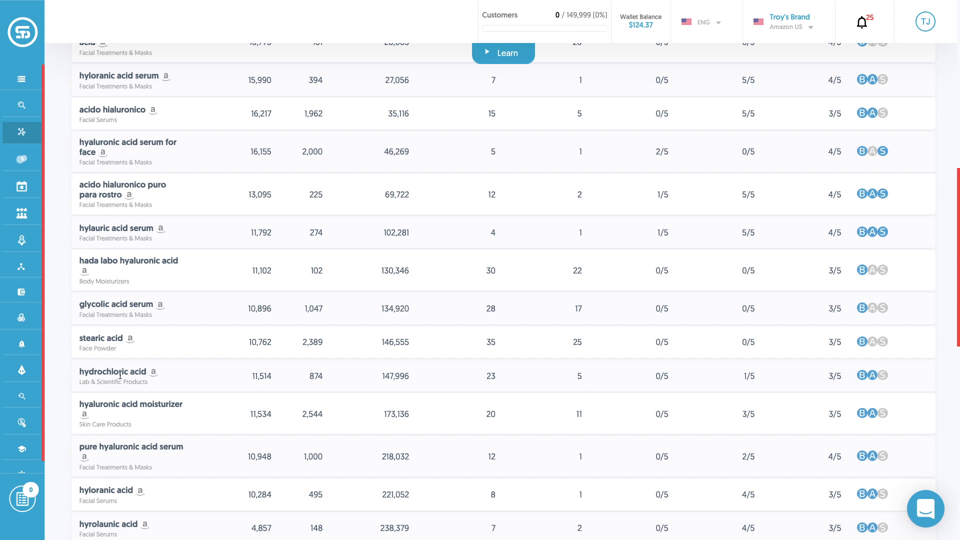
pyautogui.scroll(-2, 453, 290)
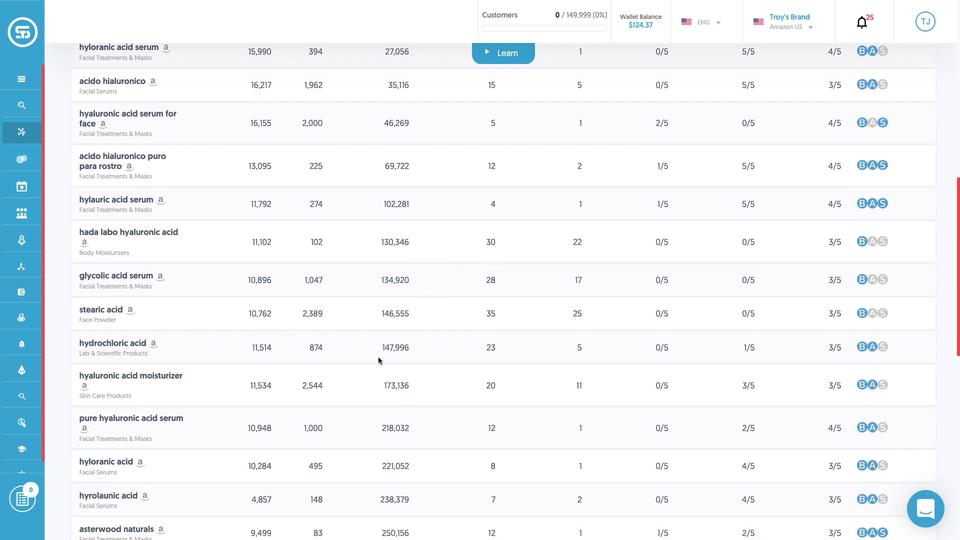
pyautogui.scroll(-3, 429, 276)
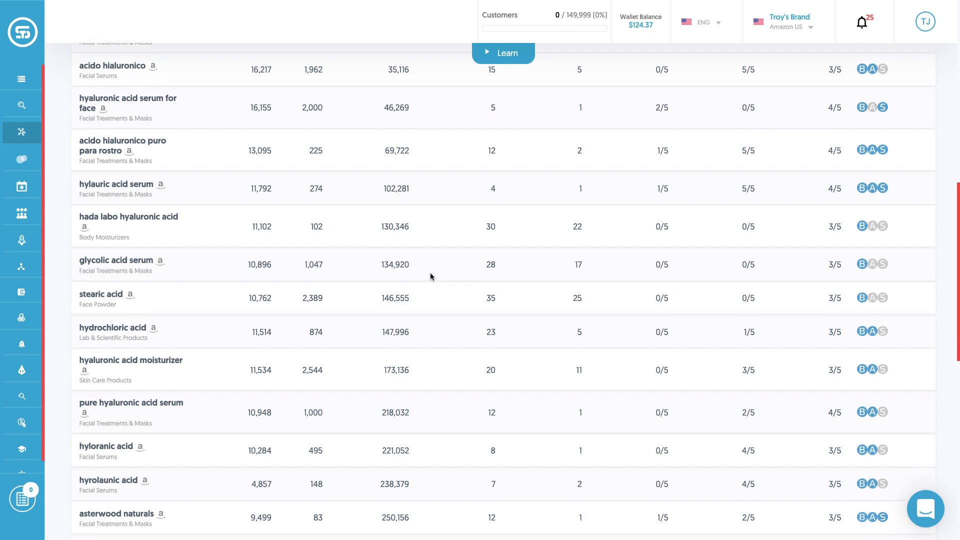
pyautogui.scroll(-2, 430, 275)
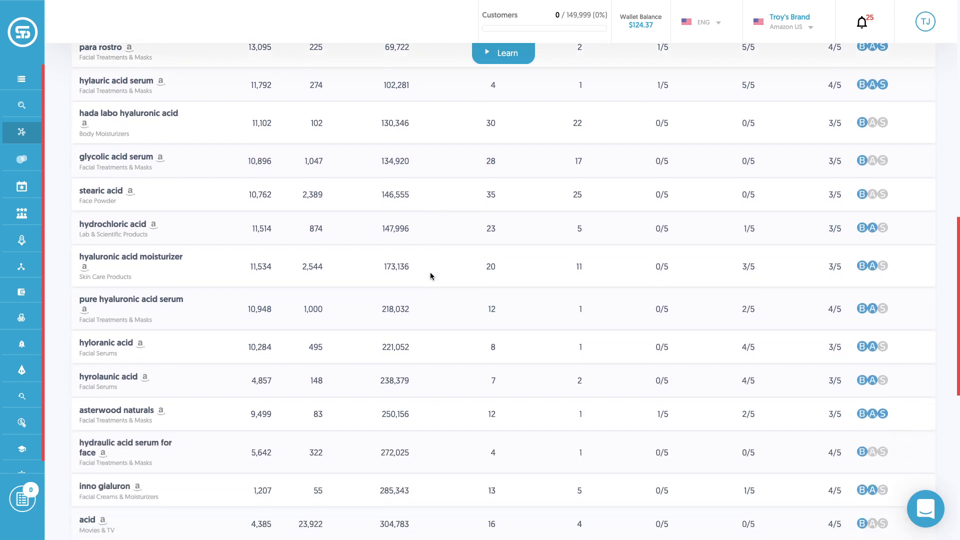
pyautogui.scroll(-3, 430, 275)
pyautogui.scroll(-1, 430, 276)
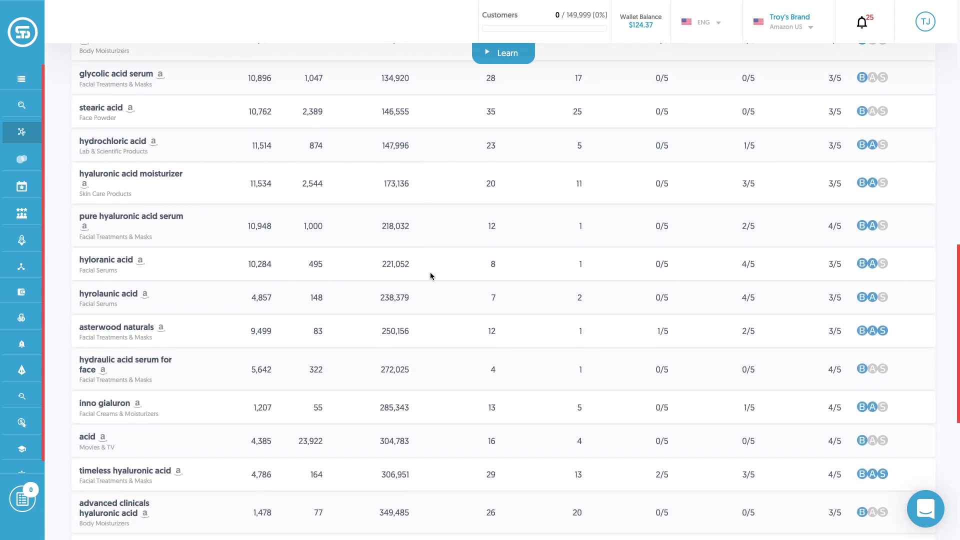
pyautogui.scroll(-2, 430, 276)
pyautogui.scroll(-2, 430, 277)
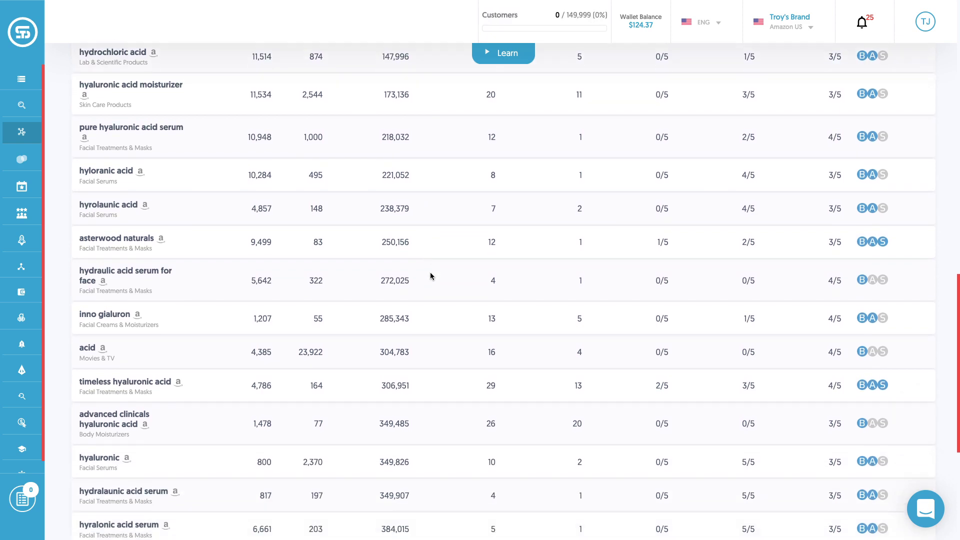
pyautogui.scroll(-1, 430, 276)
pyautogui.scroll(-1, 430, 276)
pyautogui.scroll(-1, 430, 276)
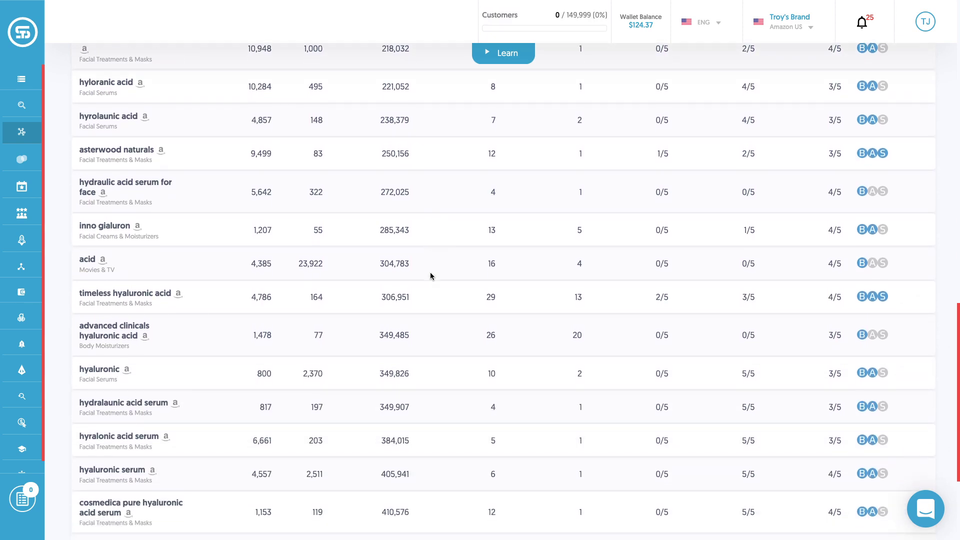
pyautogui.scroll(8, 430, 276)
pyautogui.scroll(10, 430, 276)
pyautogui.scroll(5, 431, 276)
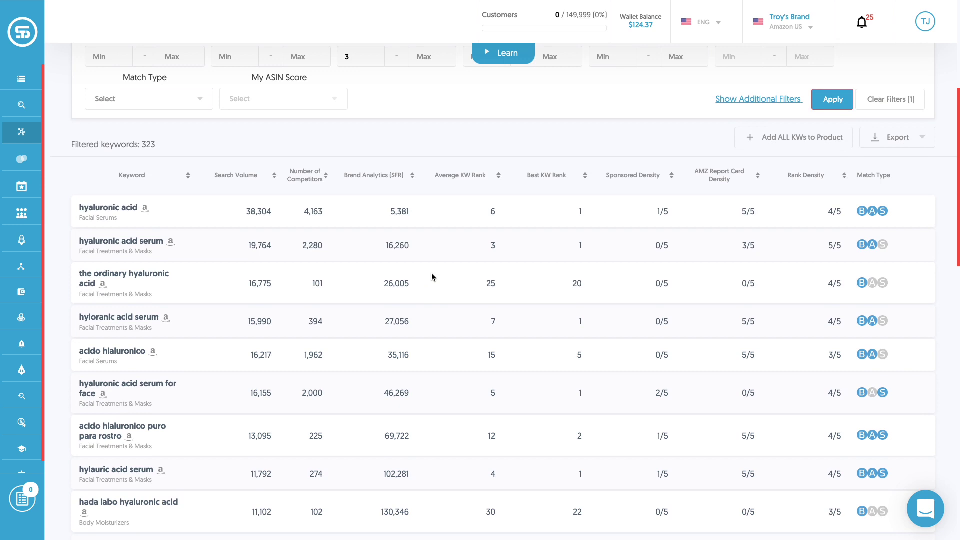
pyautogui.scroll(3, 432, 277)
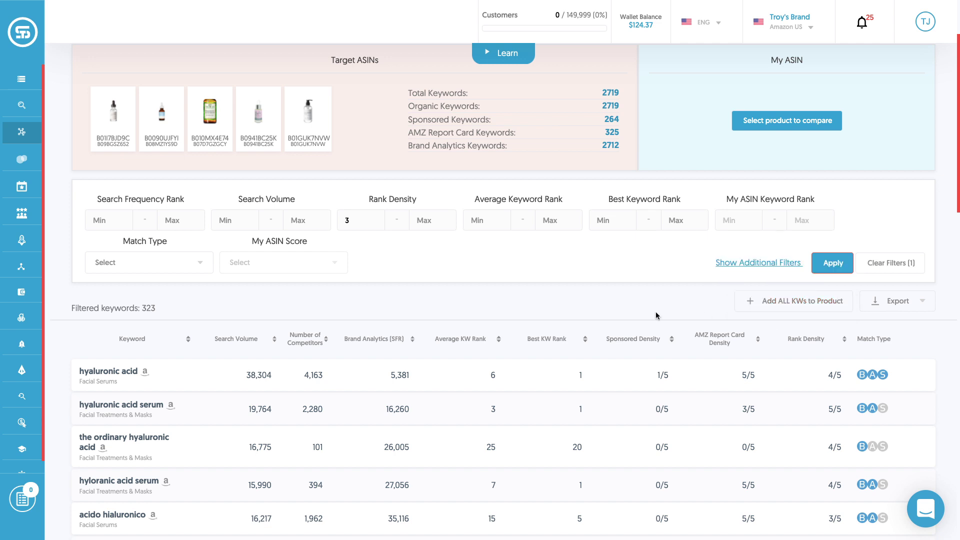
pyautogui.scroll(1, 636, 311)
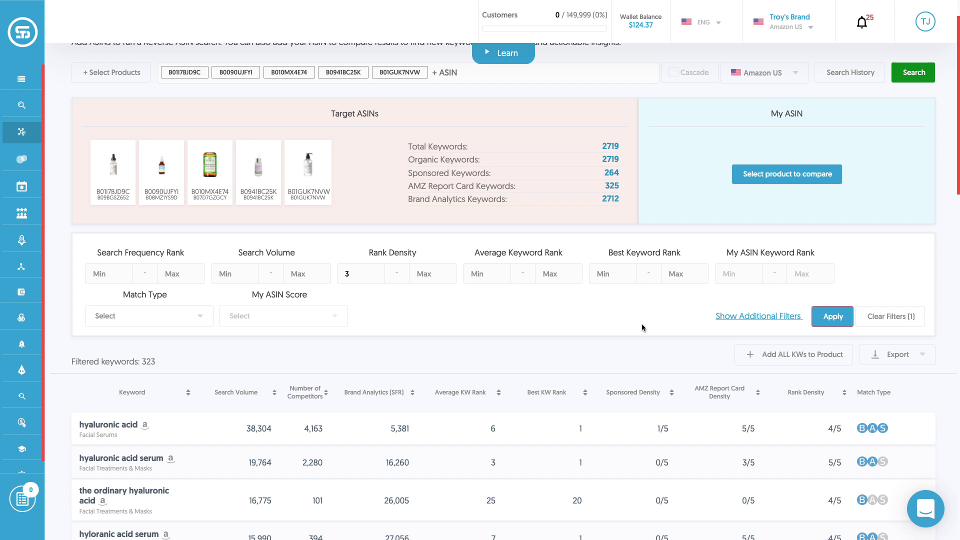
pyautogui.moveTo(374, 392)
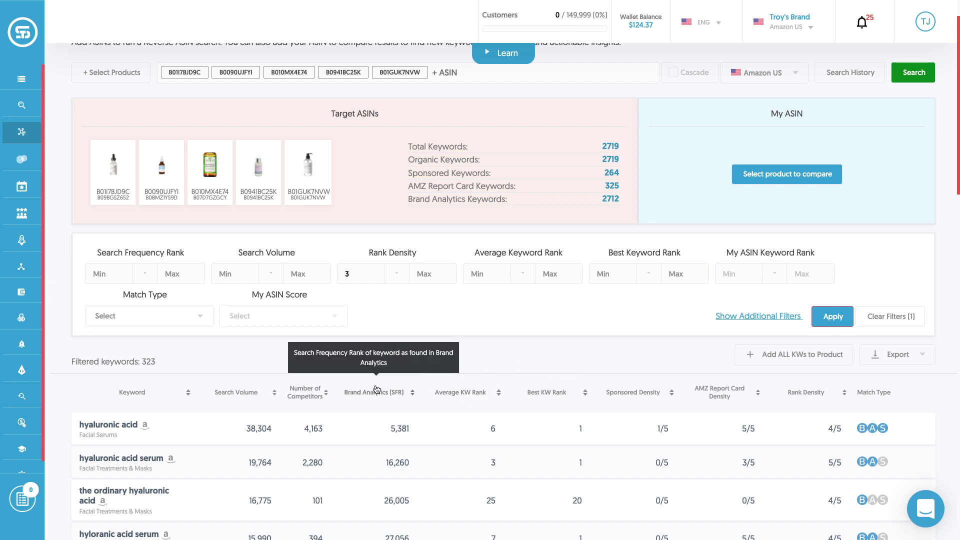
pyautogui.scroll(-1, 532, 323)
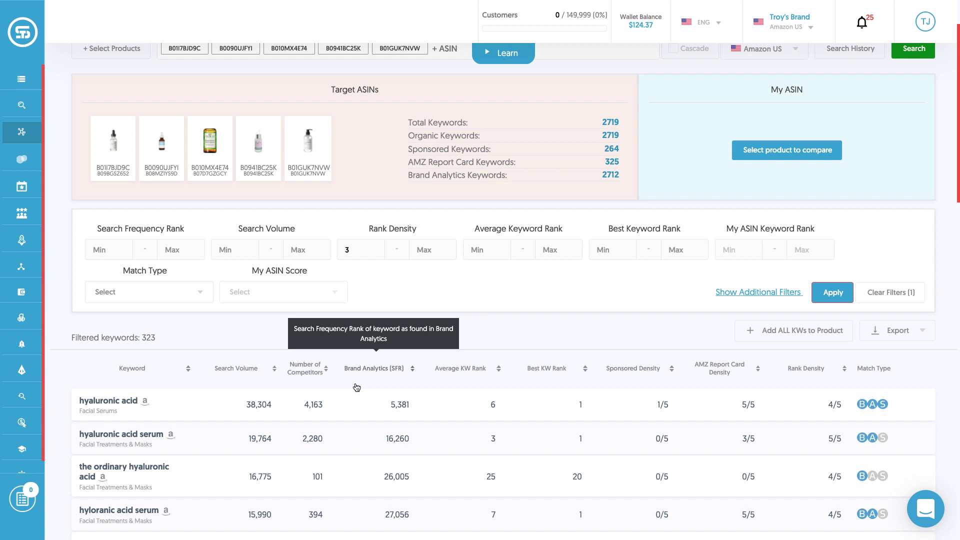
pyautogui.moveTo(22, 132)
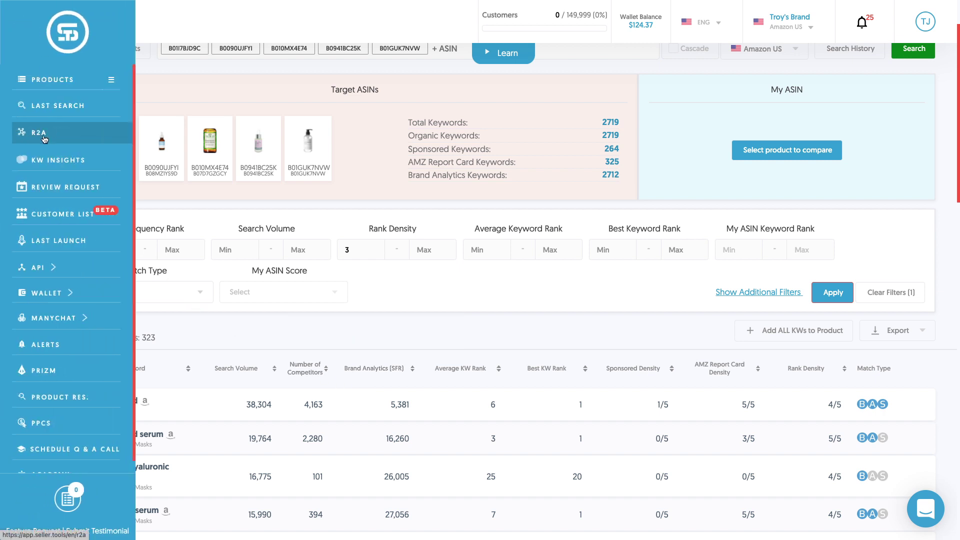
pyautogui.scroll(2, 359, 241)
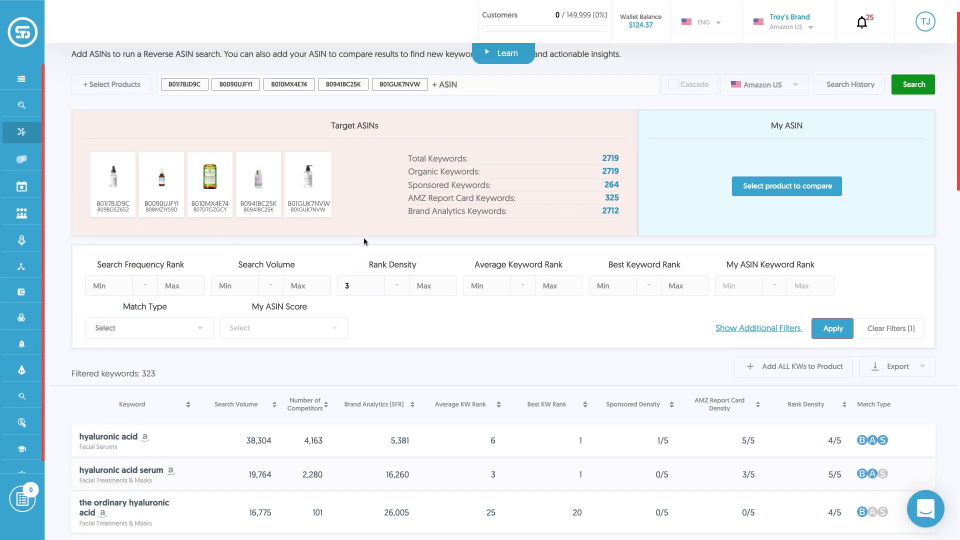